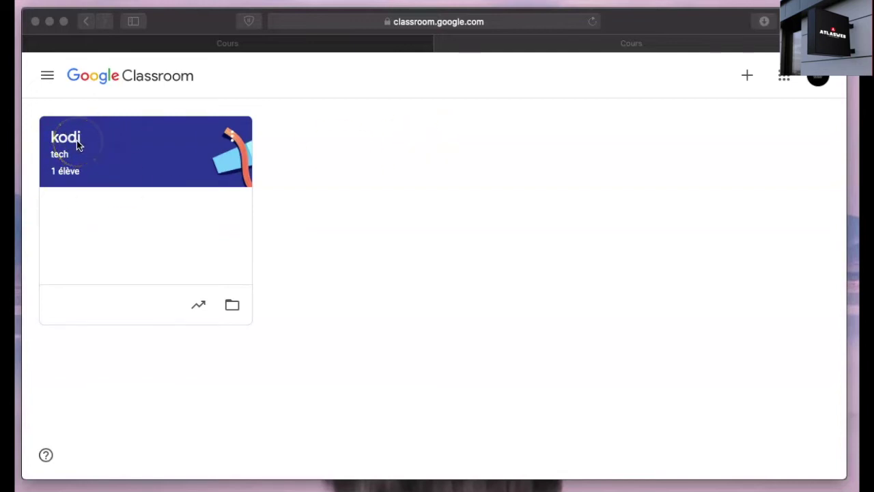
Show the options for joining or creating a course, and open the kodi course
{"action": "left_click", "coordinate": [745, 76]}
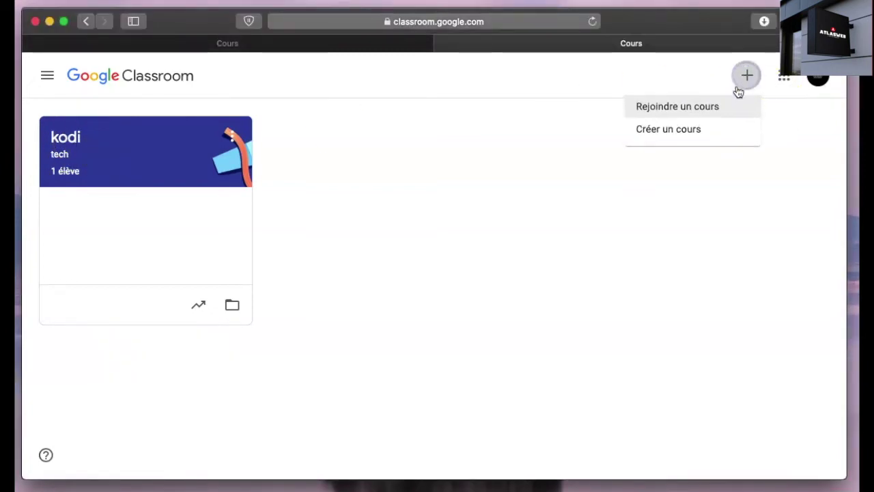
{"action": "left_click", "coordinate": [690, 114]}
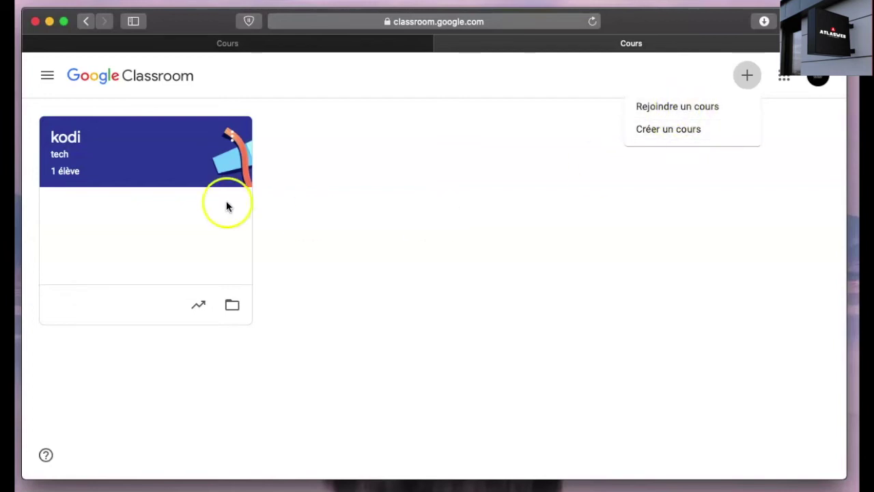
{"action": "left_click", "coordinate": [66, 139]}
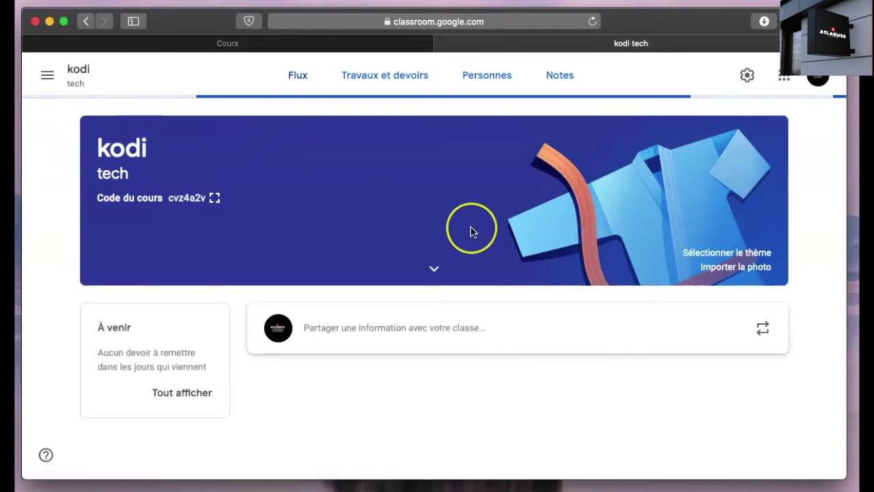
Examine the posts and published assignments in the kodi course's stream, down to the Lecture assignment
{"action": "scroll", "coordinate": [470, 227], "scroll_direction": "down", "scroll_amount": 2}
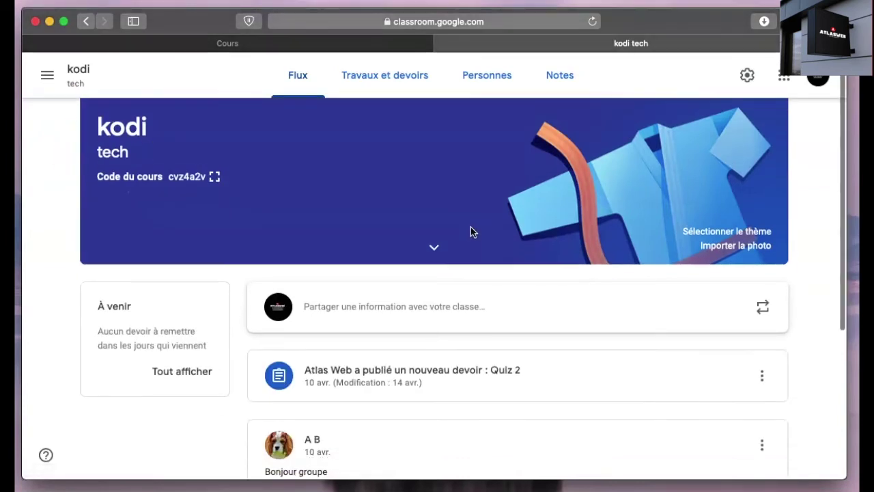
{"action": "scroll", "coordinate": [446, 211], "scroll_direction": "down", "scroll_amount": 3}
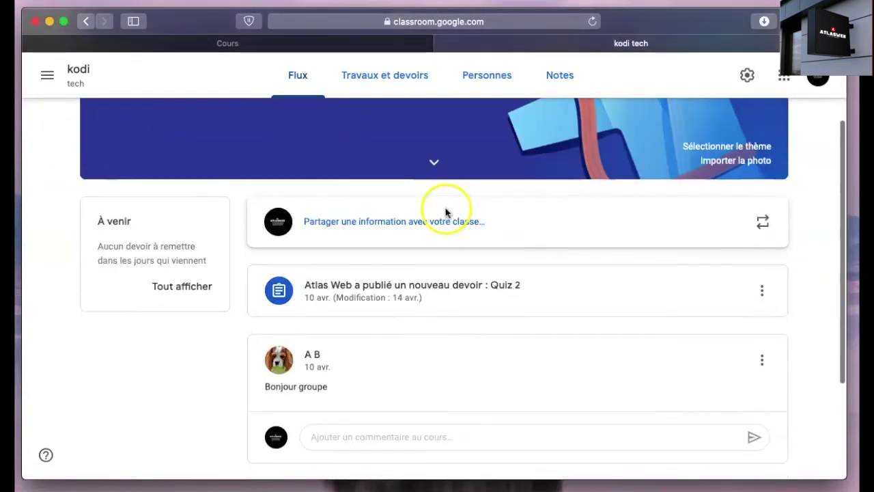
{"action": "scroll", "coordinate": [454, 269], "scroll_direction": "down", "scroll_amount": 5}
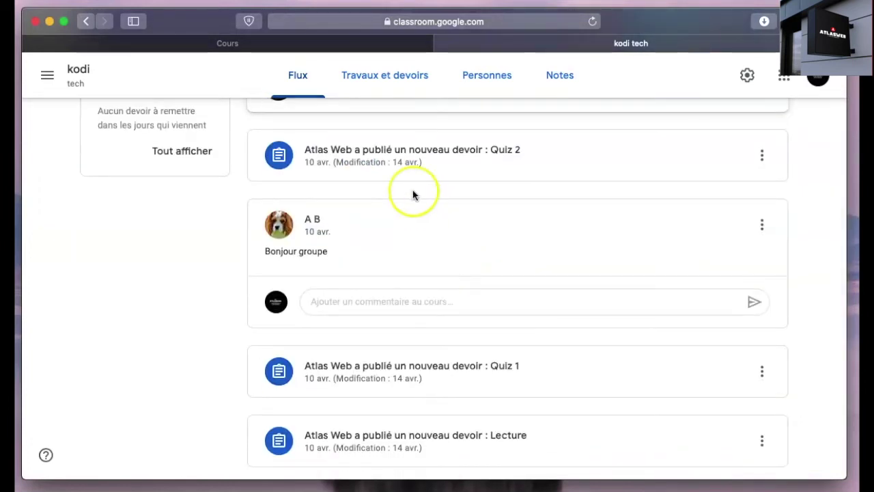
{"action": "scroll", "coordinate": [412, 193], "scroll_direction": "up", "scroll_amount": 9}
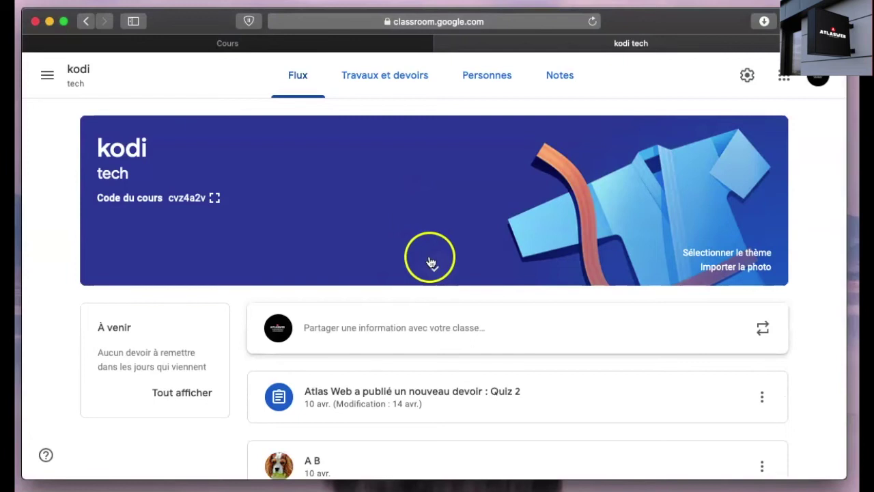
{"action": "scroll", "coordinate": [424, 246], "scroll_direction": "down", "scroll_amount": 8}
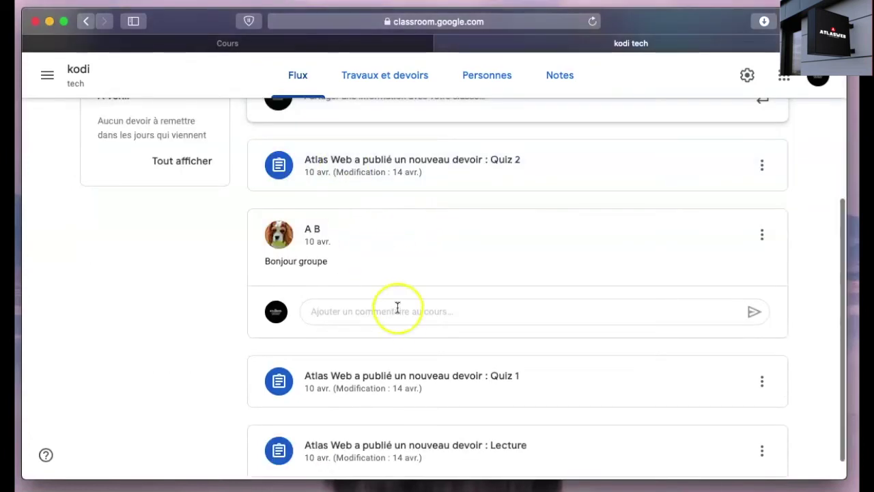
{"action": "scroll", "coordinate": [400, 311], "scroll_direction": "down", "scroll_amount": 1}
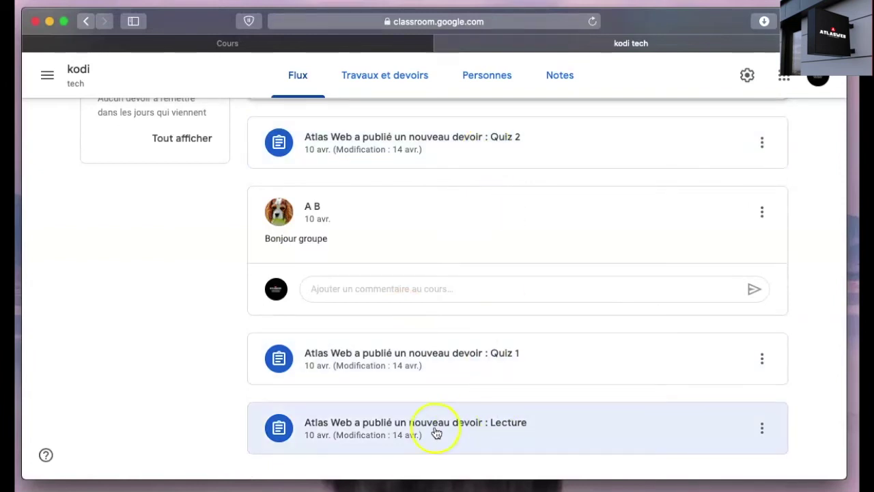
{"action": "scroll", "coordinate": [484, 404], "scroll_direction": "up", "scroll_amount": 5}
{"action": "scroll", "coordinate": [466, 355], "scroll_direction": "down", "scroll_amount": 5}
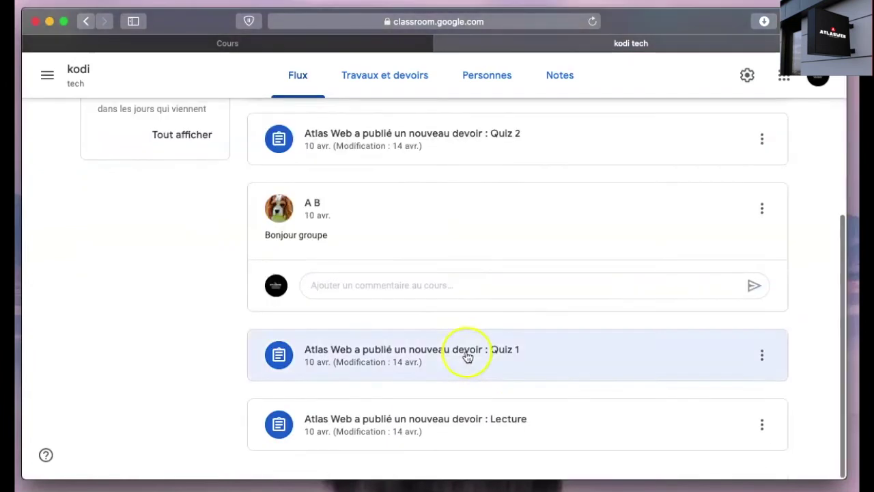
{"action": "left_click", "coordinate": [489, 436]}
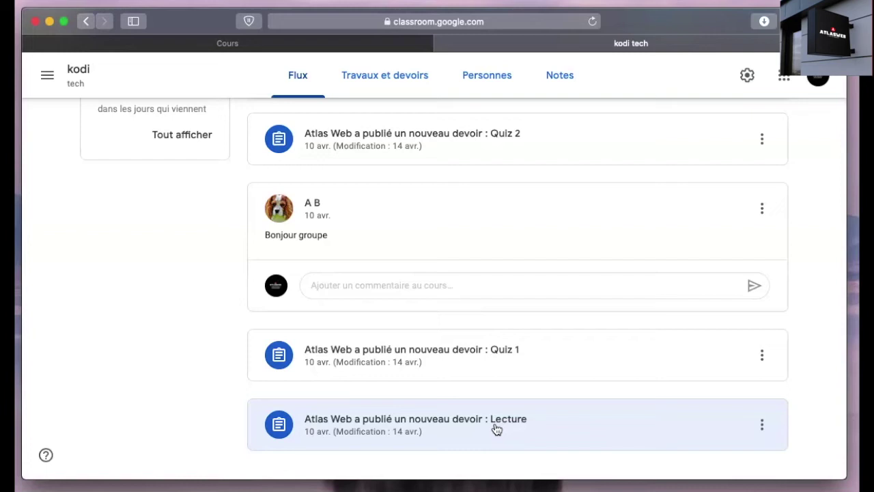
{"action": "left_click", "coordinate": [499, 421]}
{"action": "scroll", "coordinate": [492, 422], "scroll_direction": "up", "scroll_amount": 5}
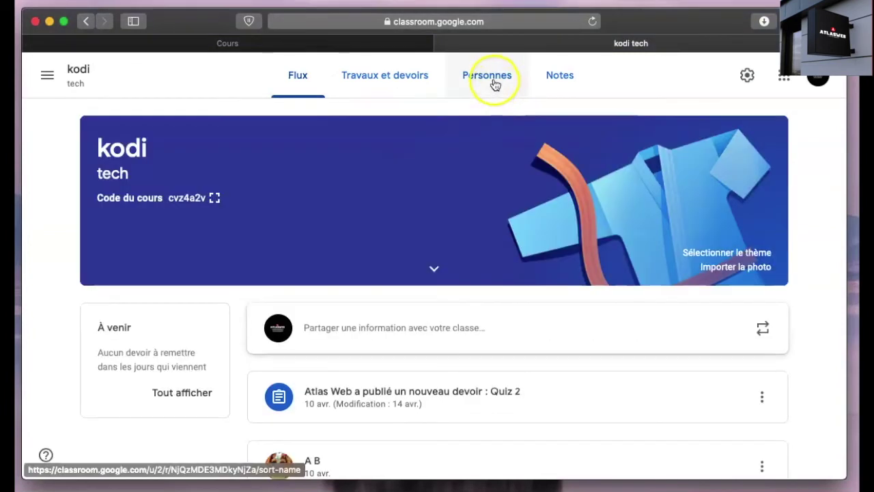
View the course's teachers and students, and display the kinds of items that can be created under Travaux et devoirs
{"action": "left_click", "coordinate": [492, 89]}
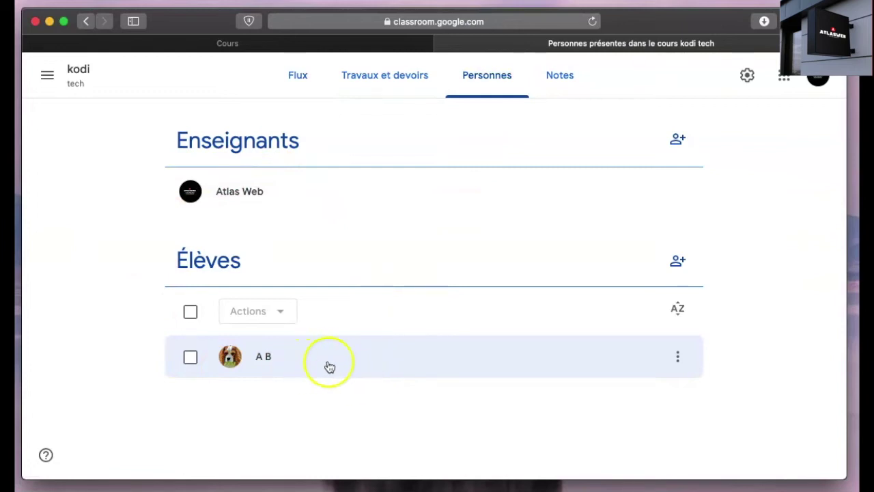
{"action": "left_click", "coordinate": [372, 83]}
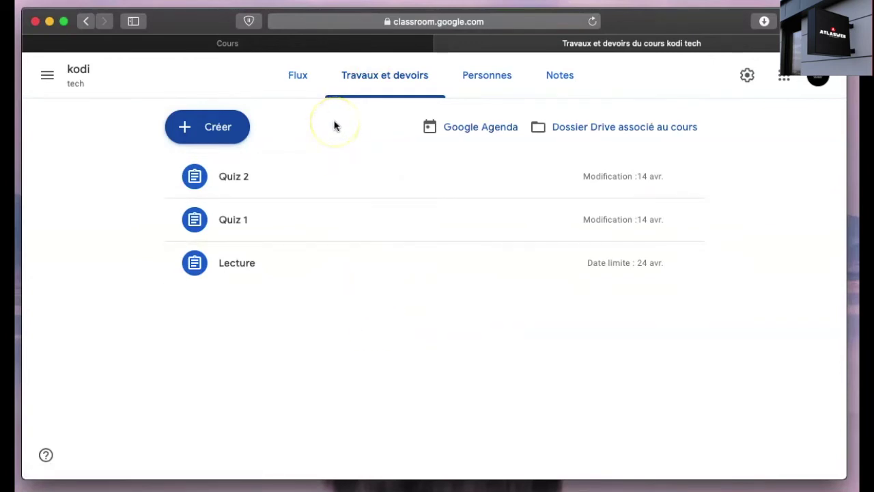
{"action": "left_click", "coordinate": [216, 129]}
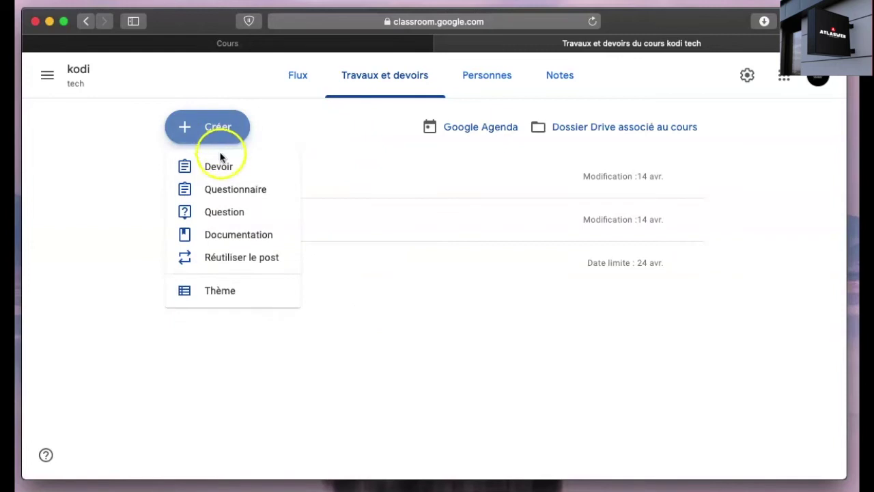
{"action": "left_click", "coordinate": [229, 198]}
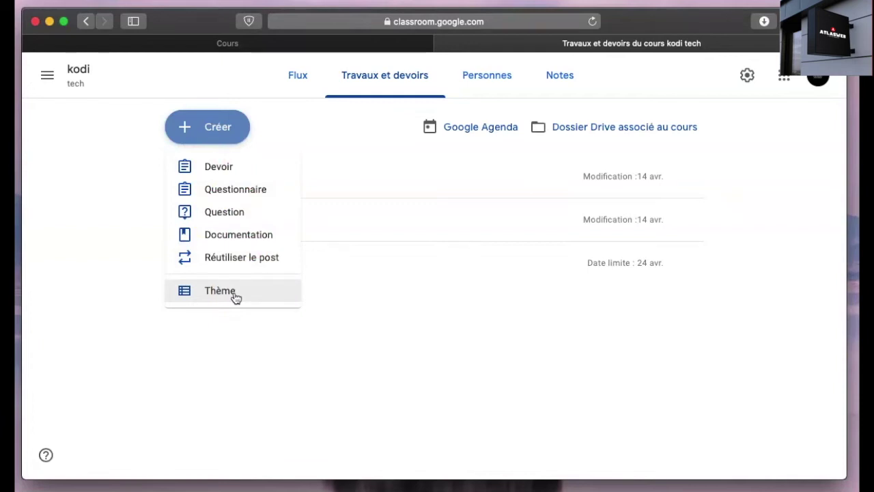
{"action": "left_click", "coordinate": [345, 299]}
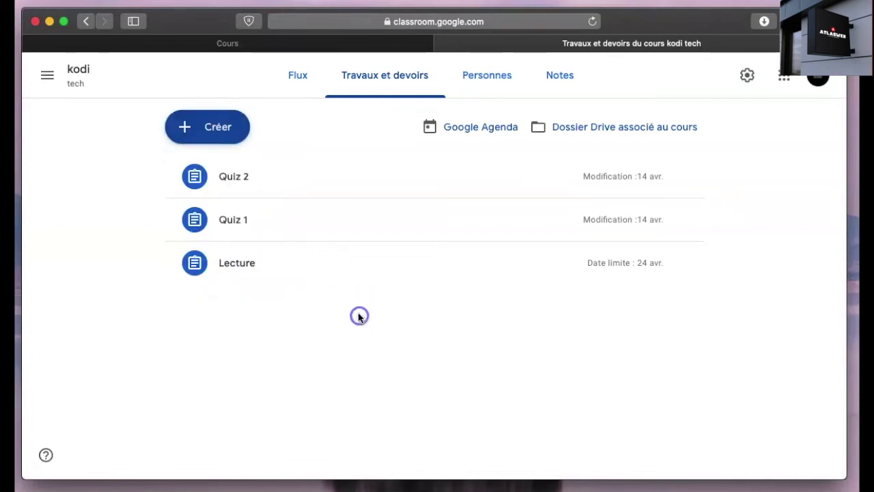
Expand the Quiz 2 assignment and view its attached Google Forms questionnaire
{"action": "left_click", "coordinate": [236, 180]}
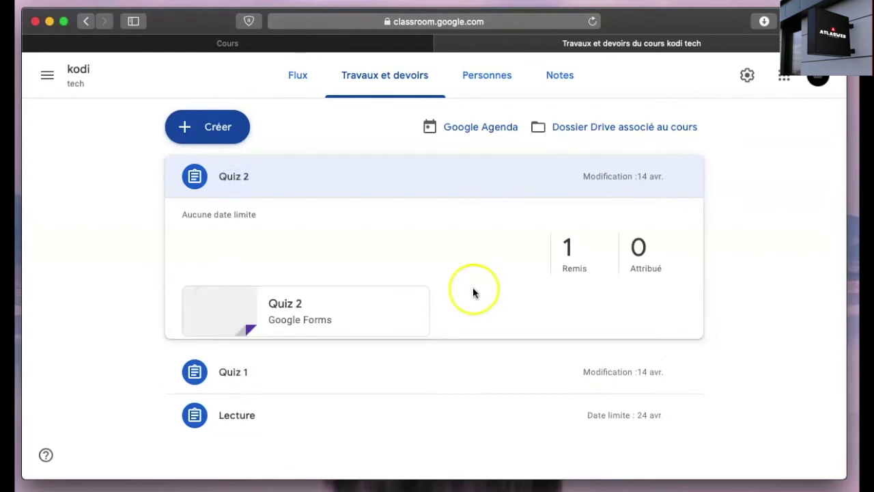
{"action": "left_click", "coordinate": [283, 309]}
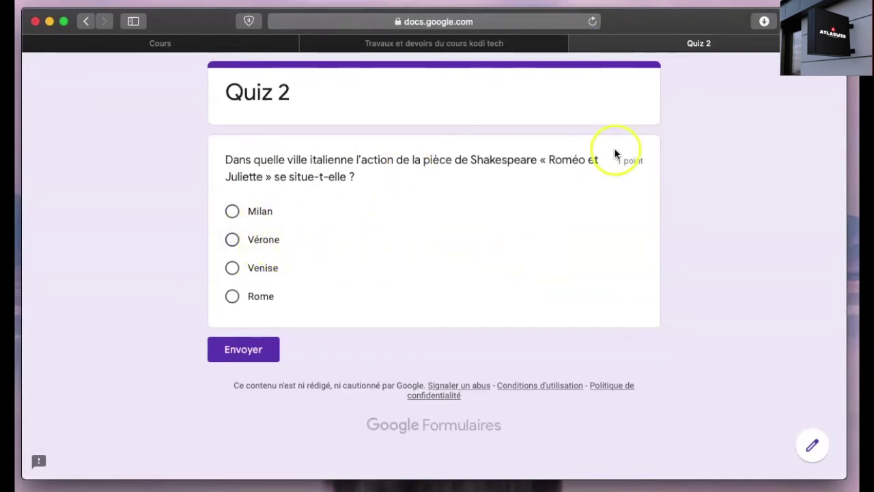
{"action": "left_click", "coordinate": [449, 45]}
Open the student's work overview from the course's people list and examine the Quiz 1 entry with its private comment
{"action": "left_click", "coordinate": [488, 80]}
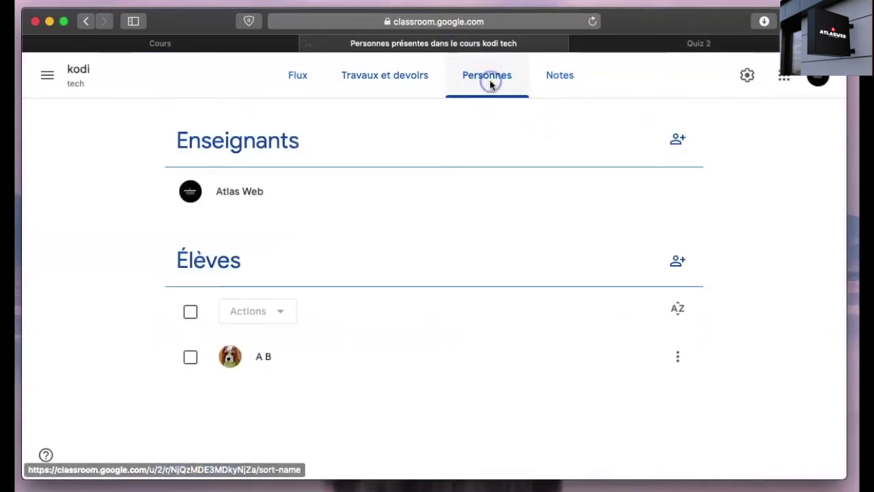
{"action": "left_click", "coordinate": [265, 358]}
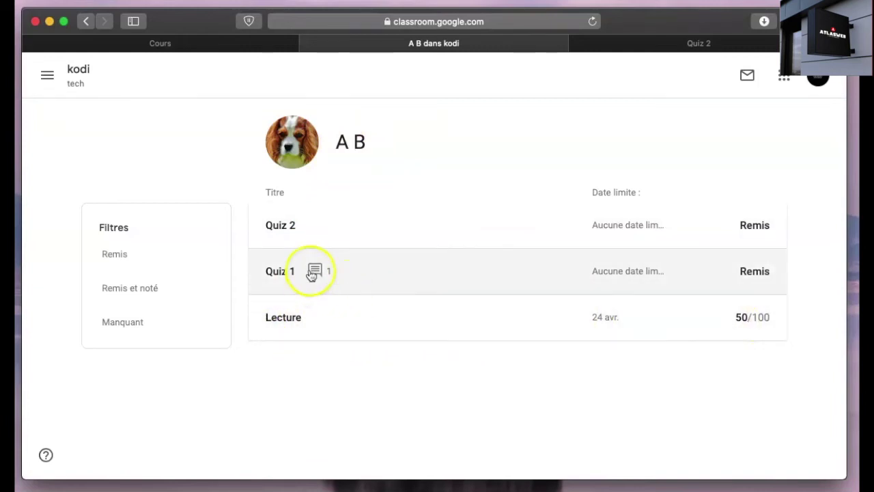
{"action": "left_click", "coordinate": [317, 272]}
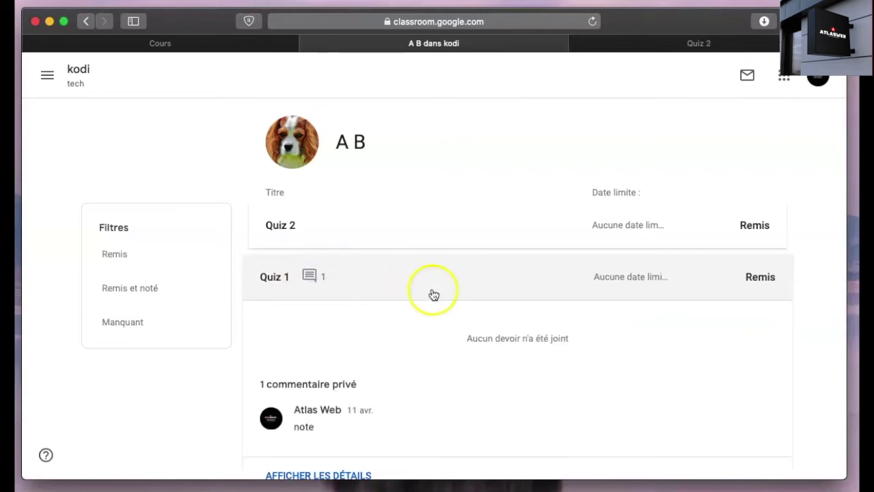
{"action": "scroll", "coordinate": [434, 295], "scroll_direction": "down", "scroll_amount": 2}
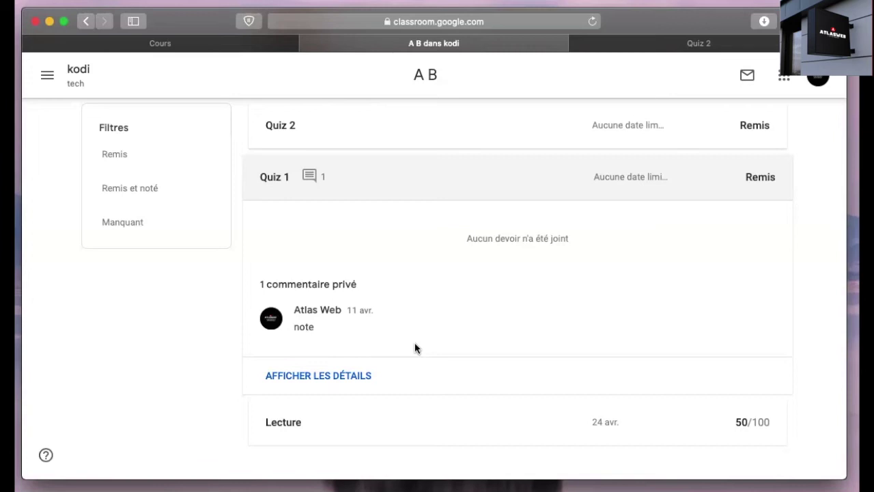
{"action": "scroll", "coordinate": [414, 343], "scroll_direction": "up", "scroll_amount": 2}
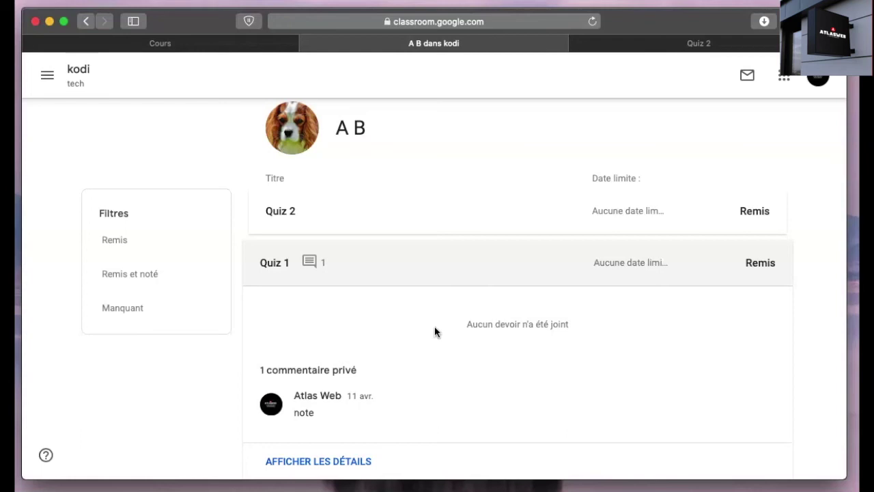
{"action": "left_click", "coordinate": [310, 212]}
Switch to the student account's course list and view the dialog for joining a course with a class code
{"action": "left_click", "coordinate": [628, 228]}
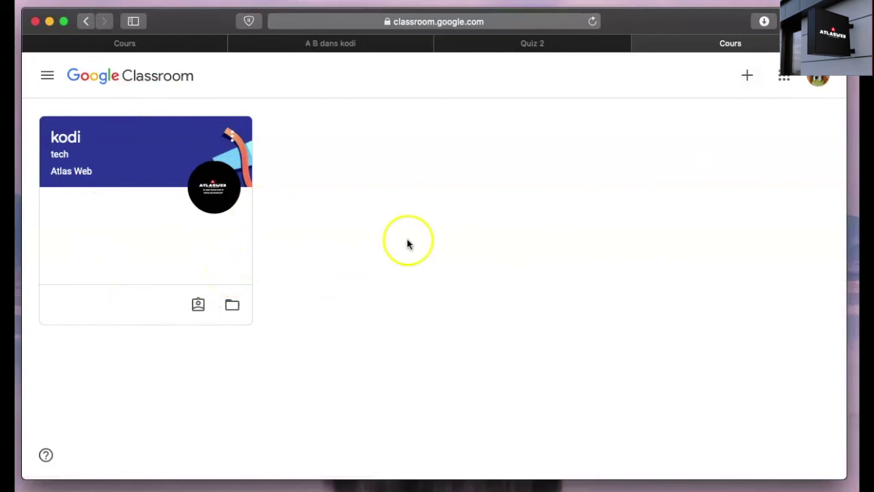
{"action": "left_click", "coordinate": [748, 79]}
{"action": "left_click", "coordinate": [672, 113]}
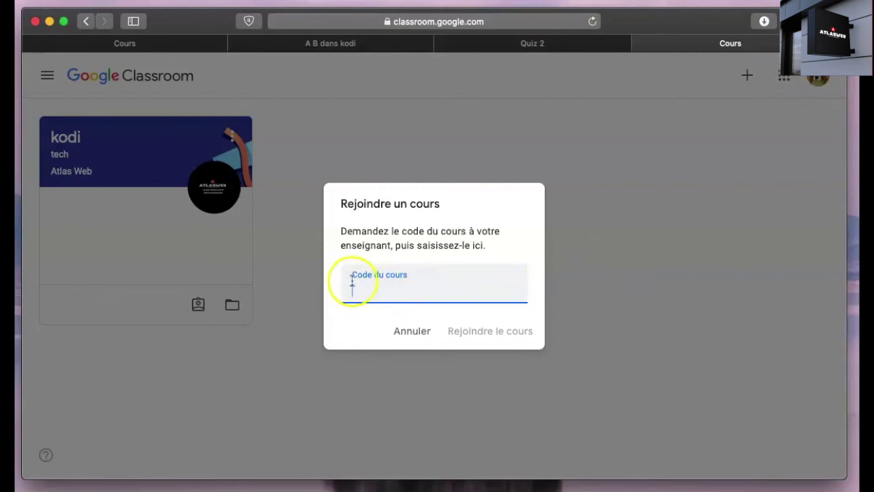
{"action": "left_click", "coordinate": [413, 334]}
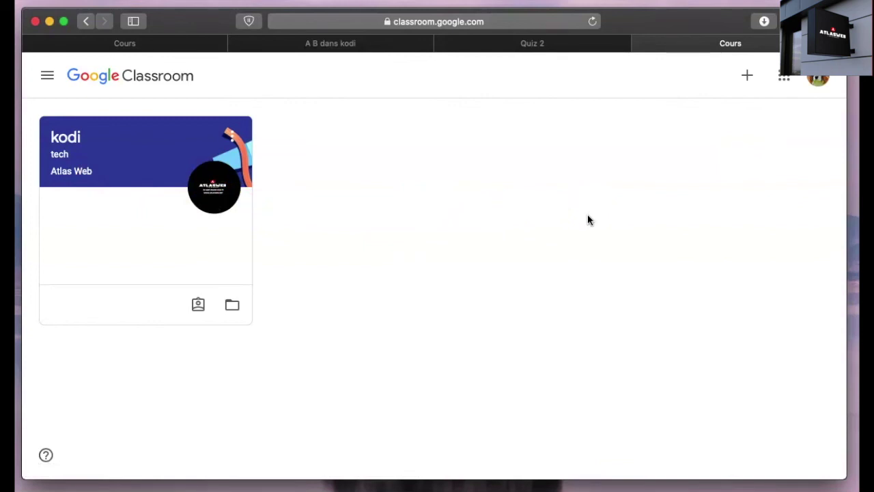
Open the kodi course as the student and examine the posts and assignments in its stream
{"action": "left_click", "coordinate": [65, 152]}
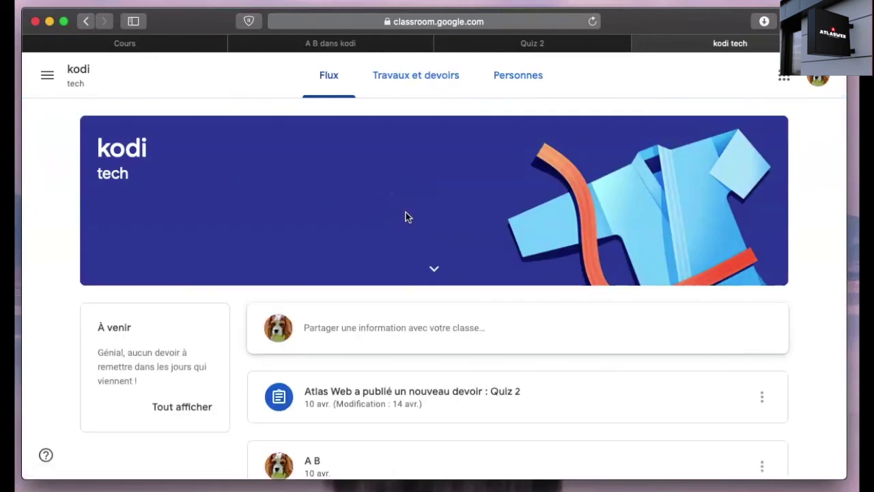
{"action": "scroll", "coordinate": [406, 217], "scroll_direction": "down", "scroll_amount": 3}
{"action": "left_click", "coordinate": [436, 273]}
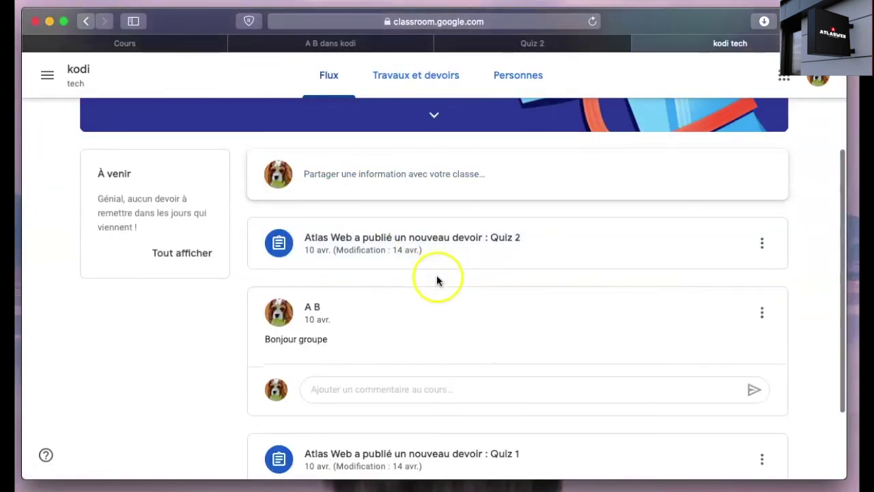
{"action": "scroll", "coordinate": [489, 246], "scroll_direction": "down", "scroll_amount": 2}
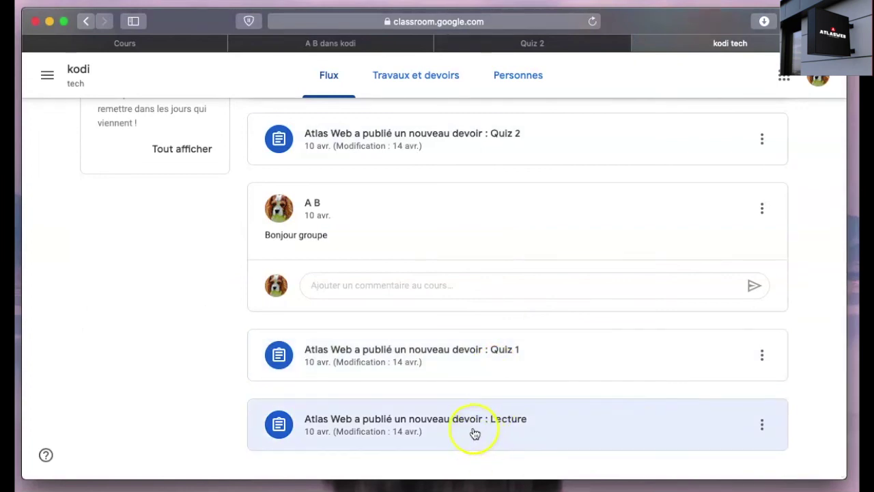
View the student's list of classwork after dismissing the progress tip, and show the course's people page
{"action": "left_click", "coordinate": [415, 76]}
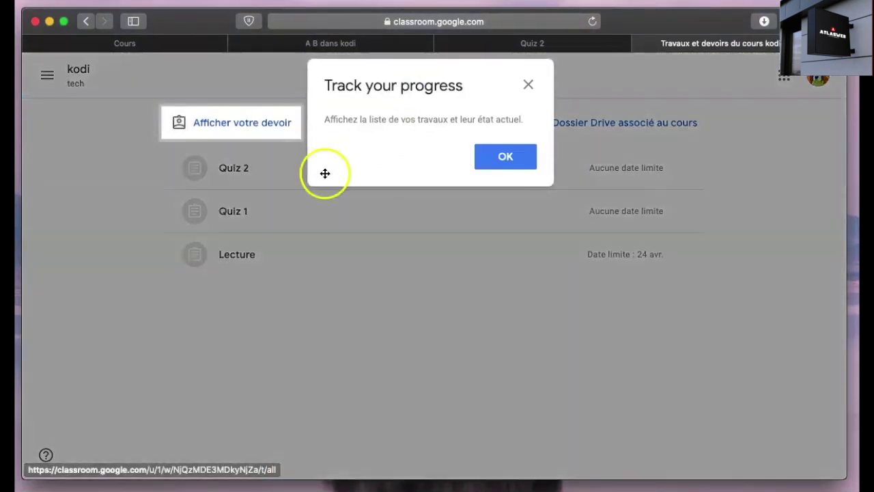
{"action": "left_click", "coordinate": [528, 84]}
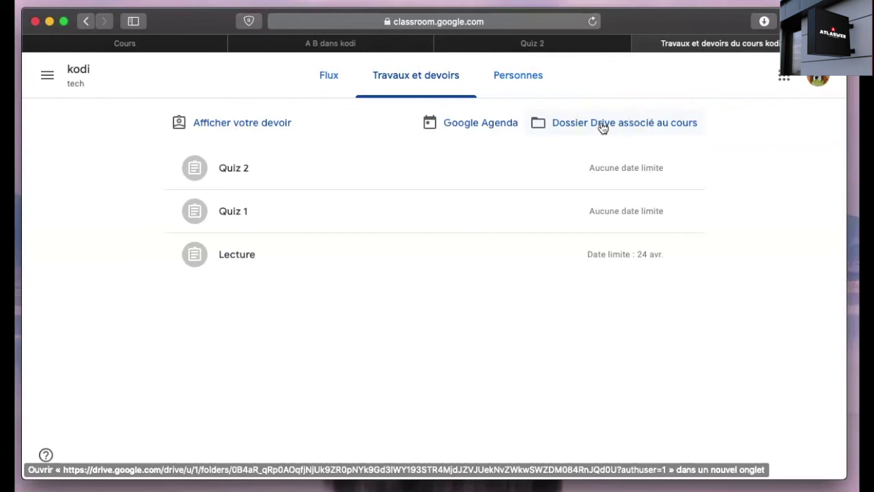
{"action": "left_click", "coordinate": [504, 74]}
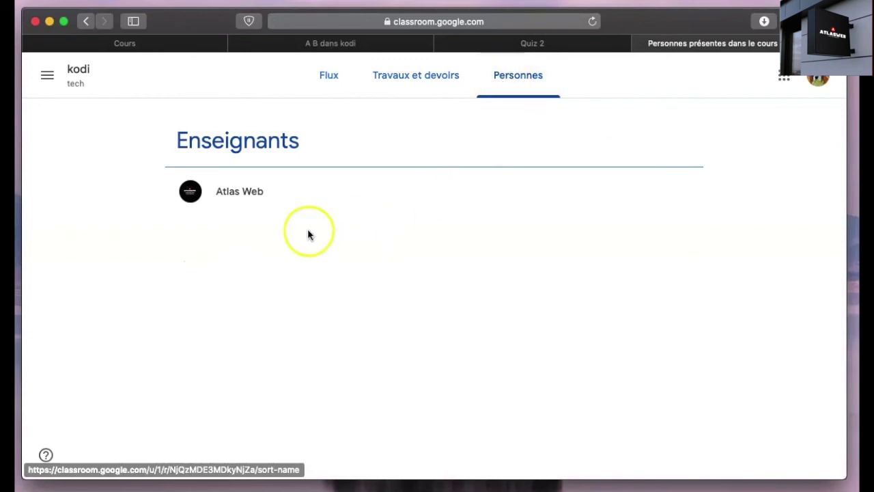